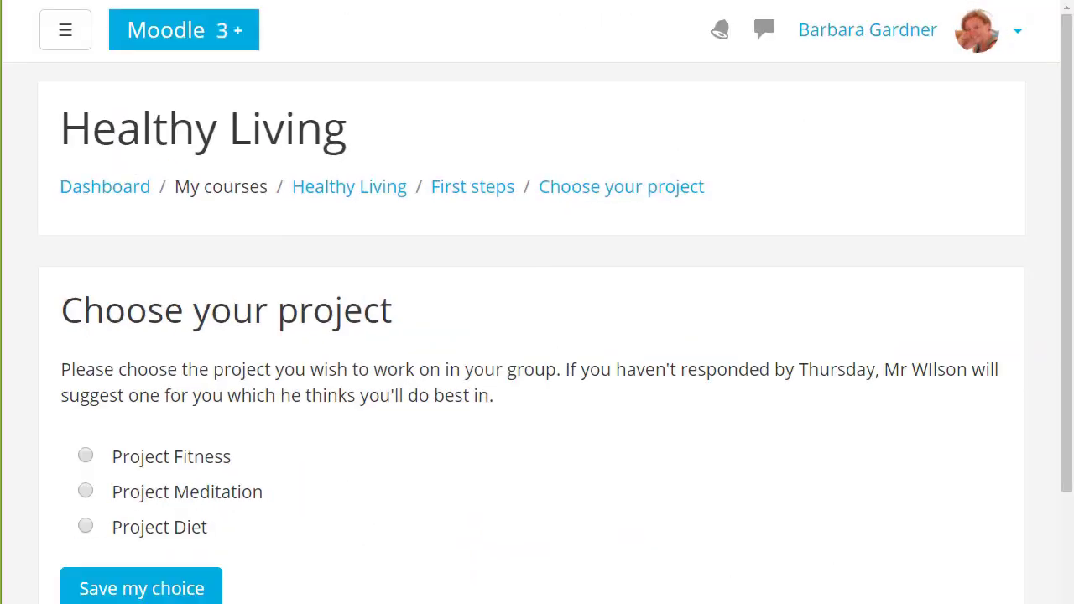
- Submit Project Meditation as the answer to the project choice, and open the teacher's view of the choice's responses
left_click(86, 492)
left_click(88, 592)
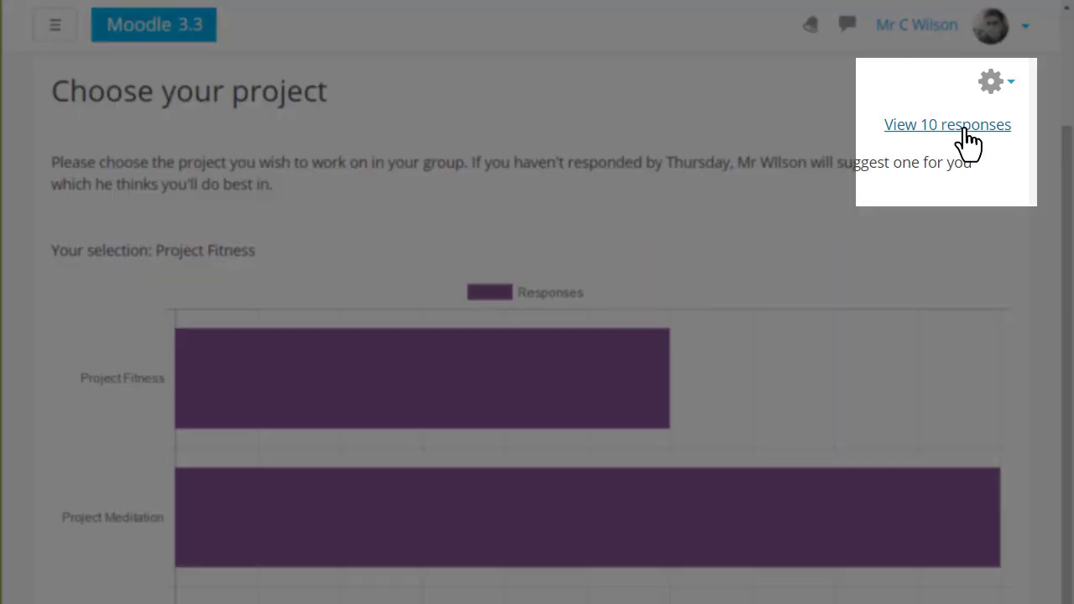
left_click(965, 126)
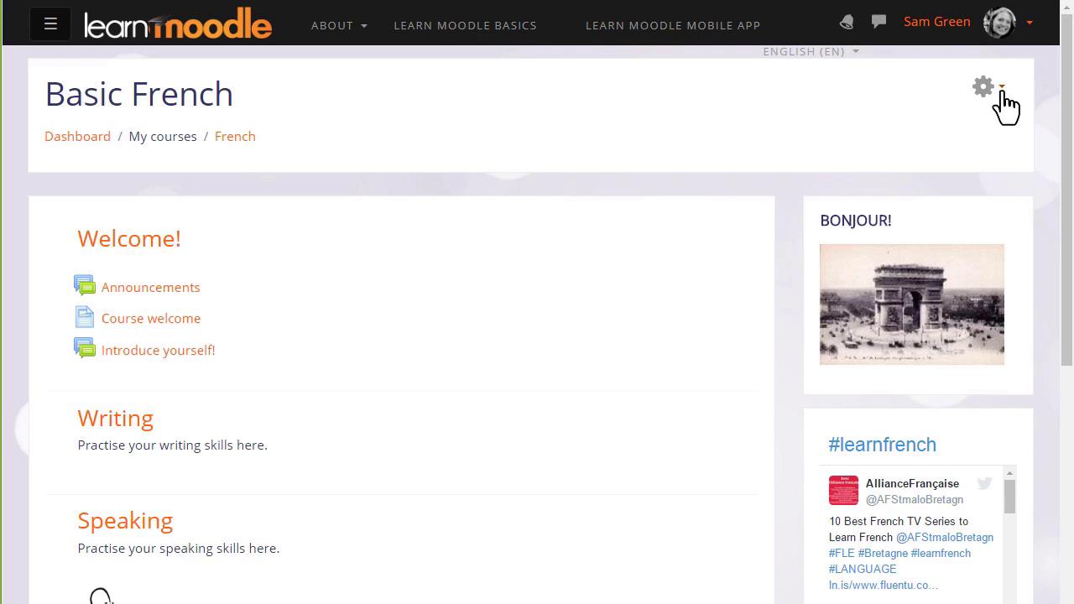
- Turn editing on in the Basic French course and add a Choice activity to the Welcome section
left_click(997, 91)
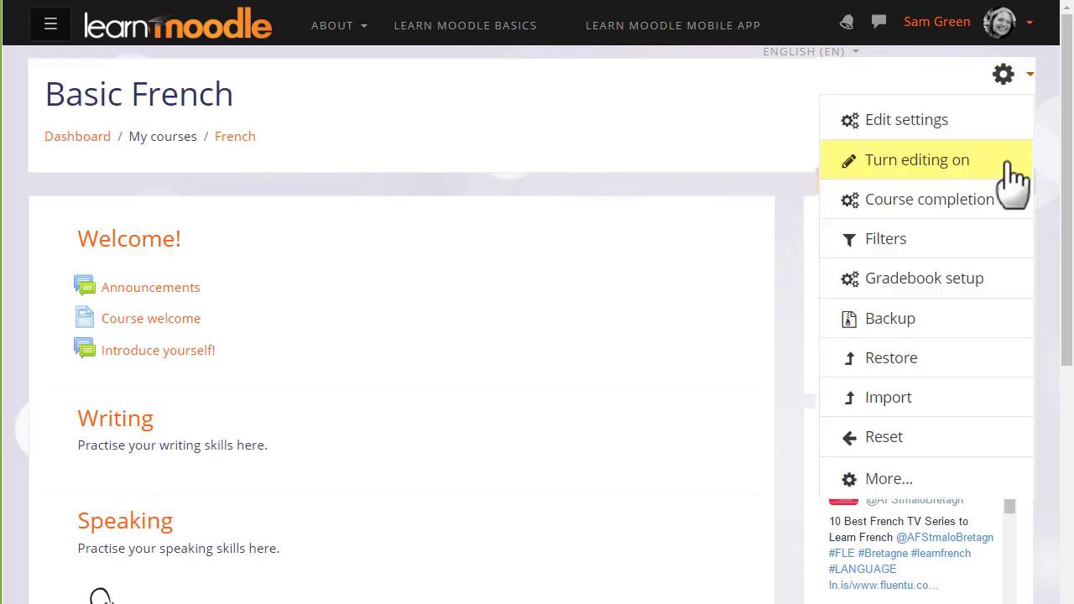
left_click(1012, 166)
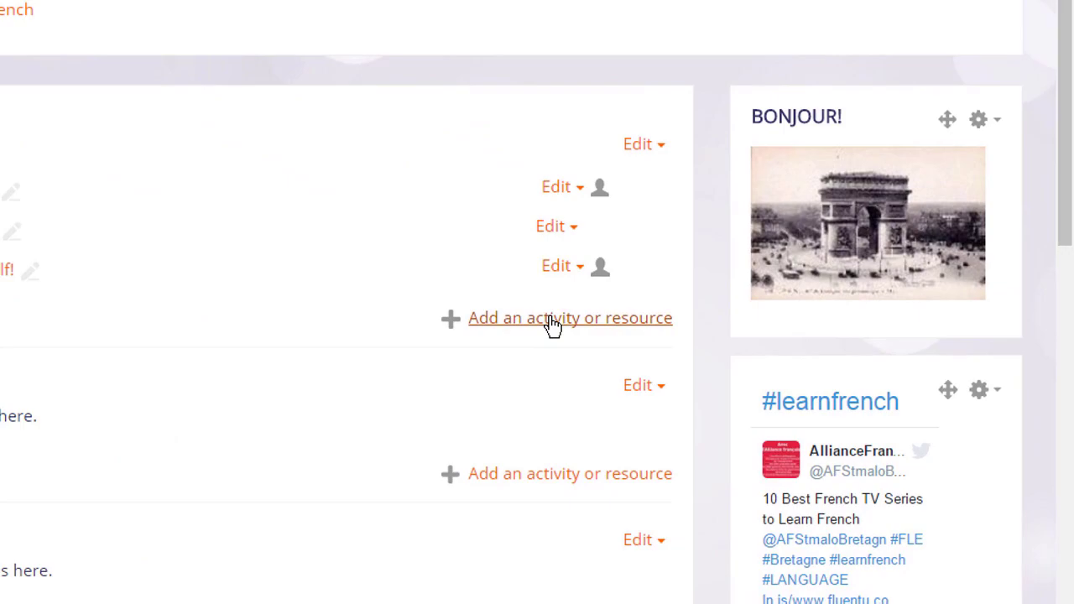
left_click(552, 323)
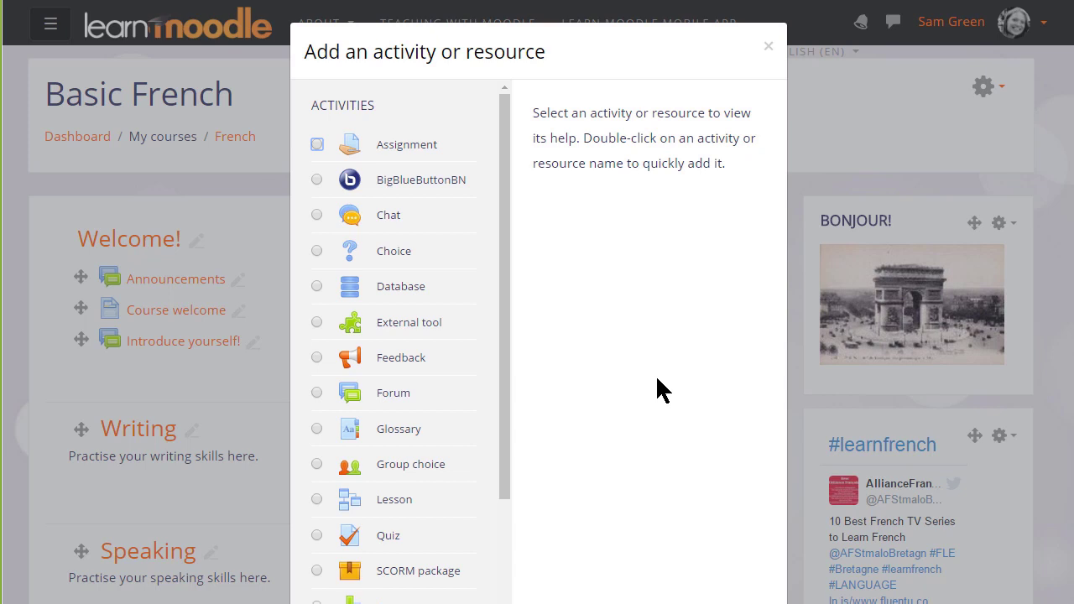
left_click(316, 251)
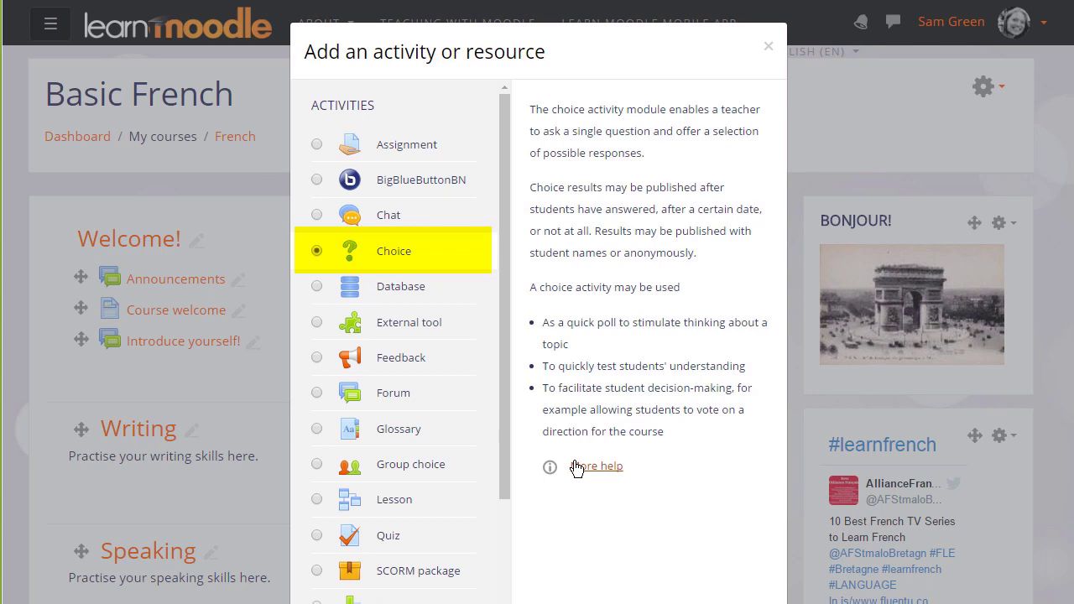
double_click(314, 252)
- Name the choice "Progress check" and enter the description "How confident do you feel in your progress so far?"
left_click(416, 178)
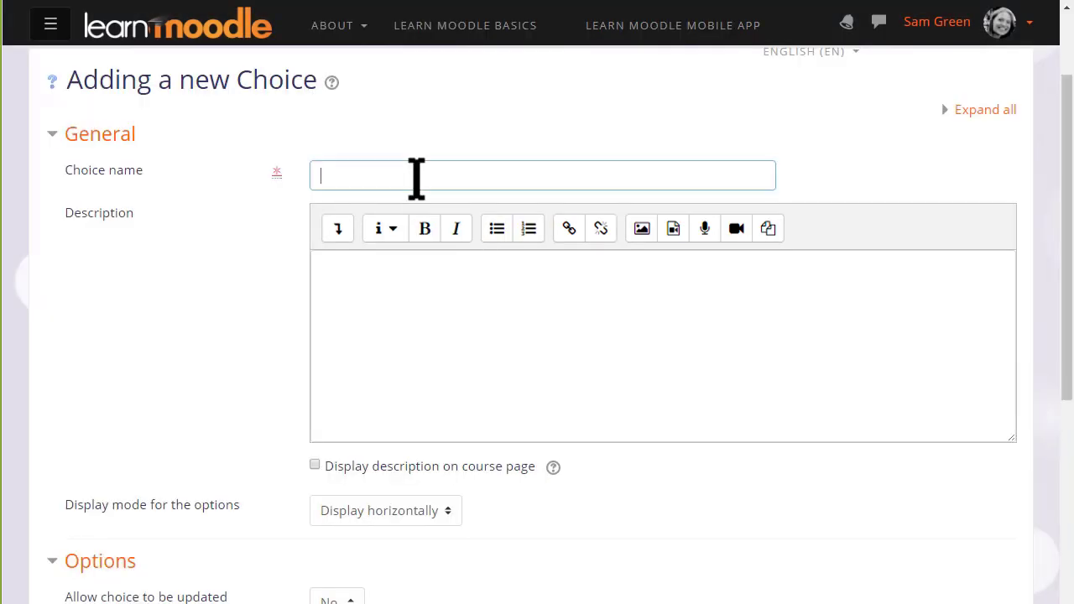
type("Progress check")
key("Tab")
type("How")
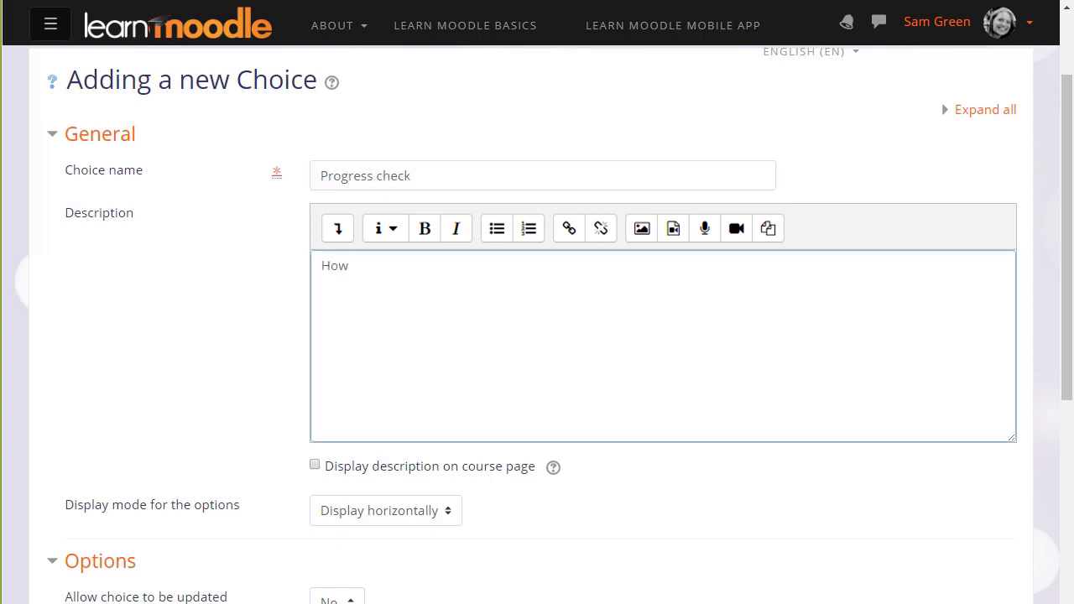
type(" confident do you feel in your p")
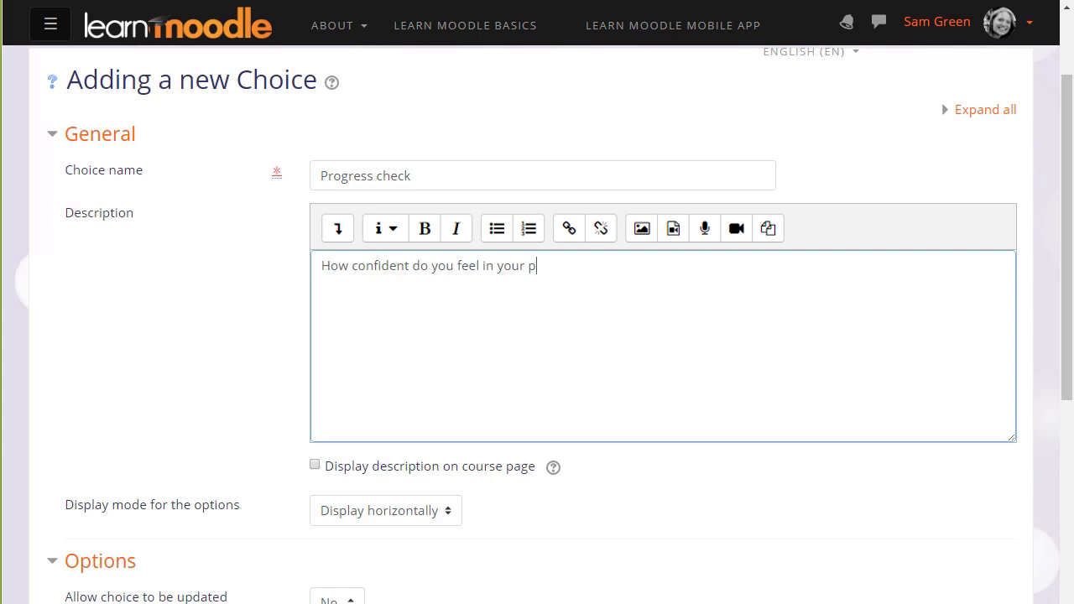
type("rogress so far?")
- Examine the available settings for option display mode, updating a choice, selecting more than one choice and limiting responses
scroll(336, 492, "down", 2)
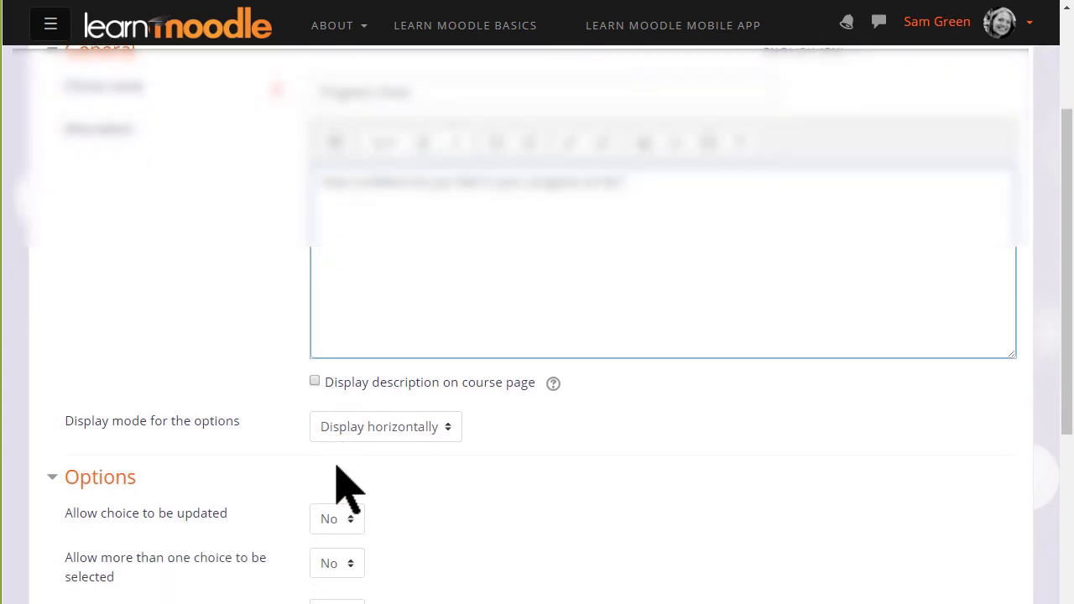
scroll(377, 445, "down", 2)
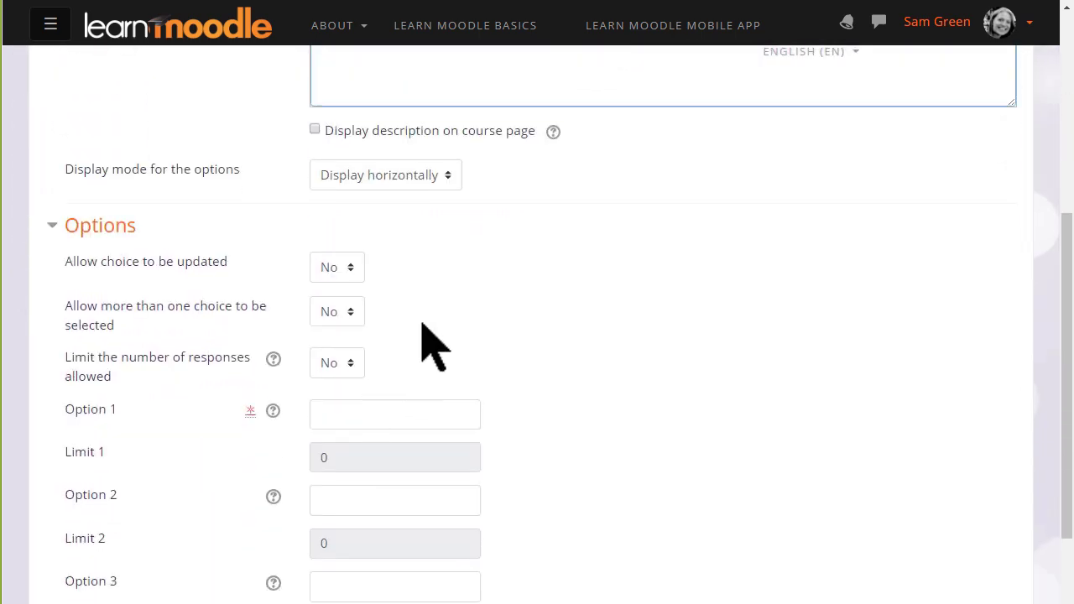
left_click(453, 181)
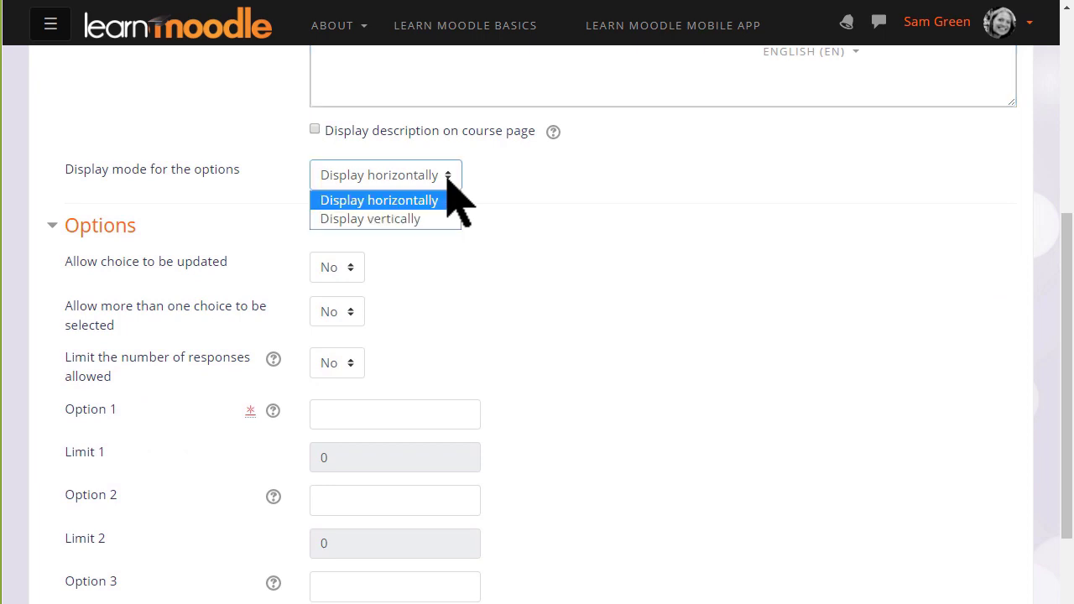
left_click(448, 179)
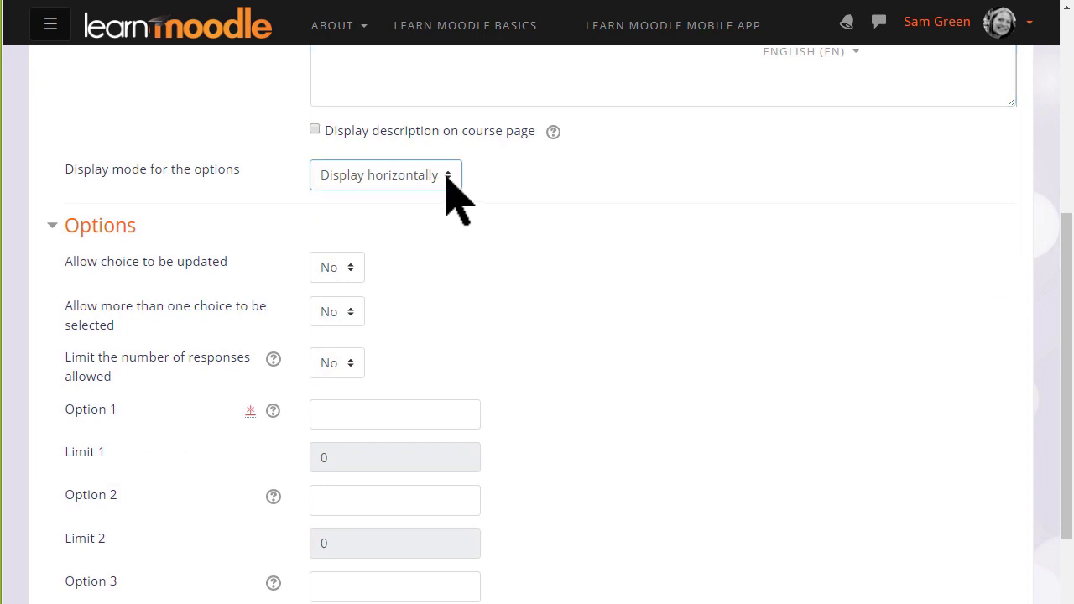
left_click(352, 271)
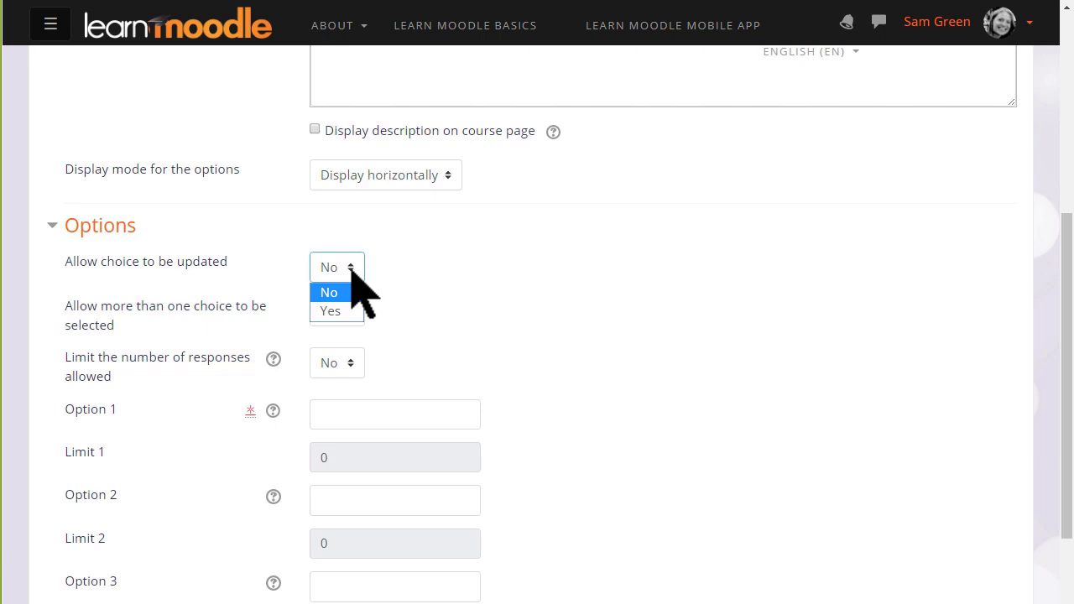
left_click(352, 270)
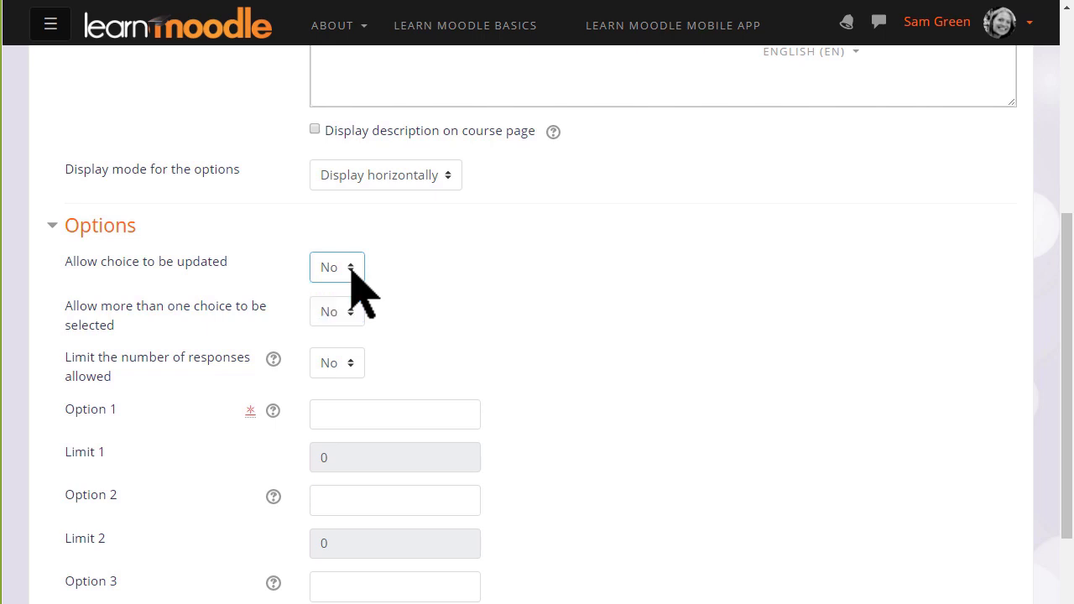
left_click(353, 312)
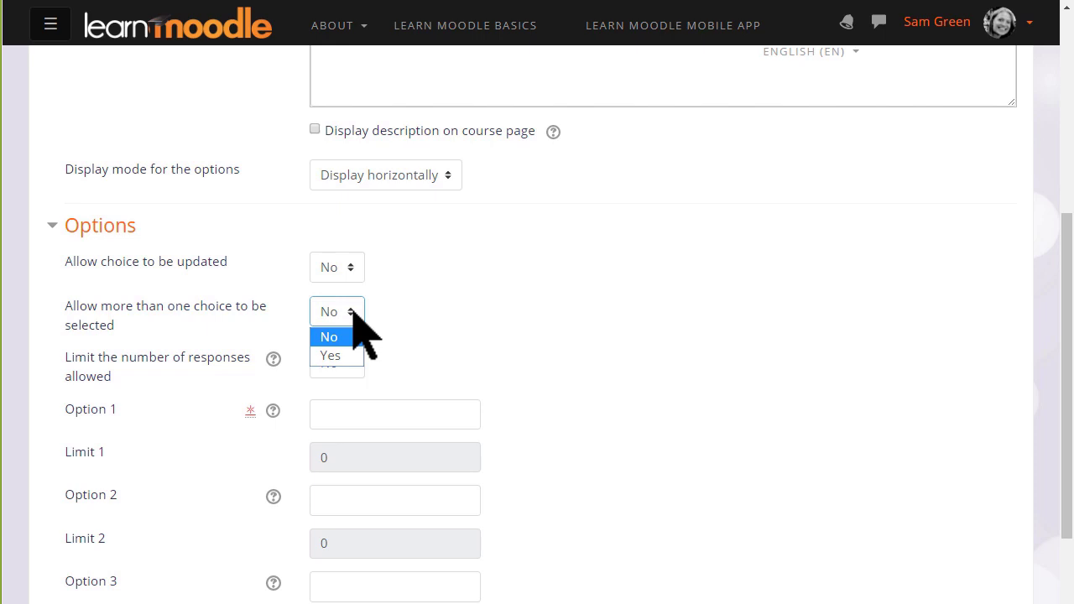
left_click(353, 312)
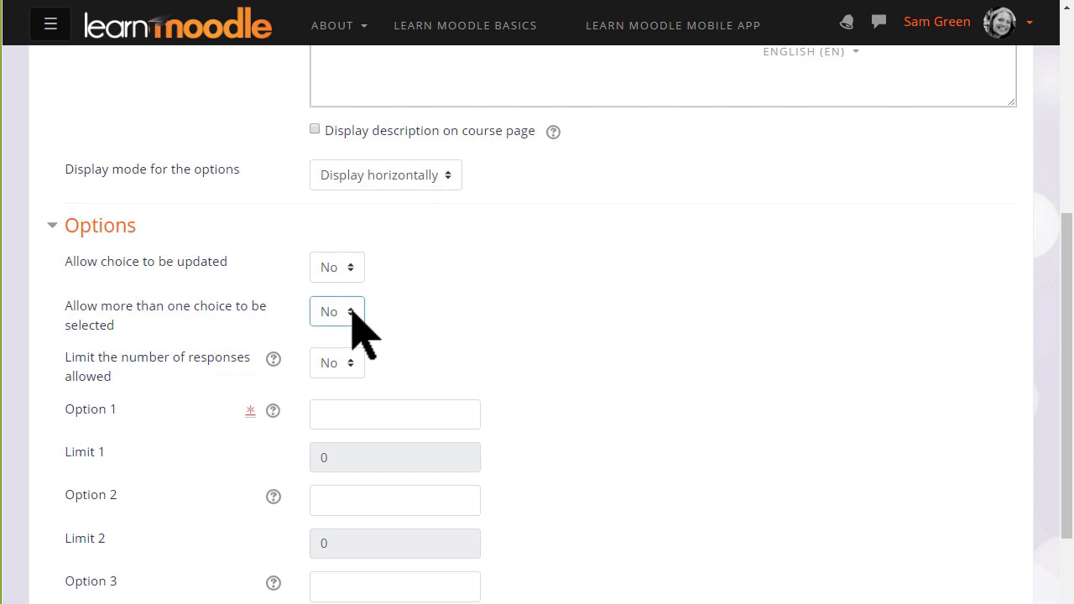
left_click(351, 363)
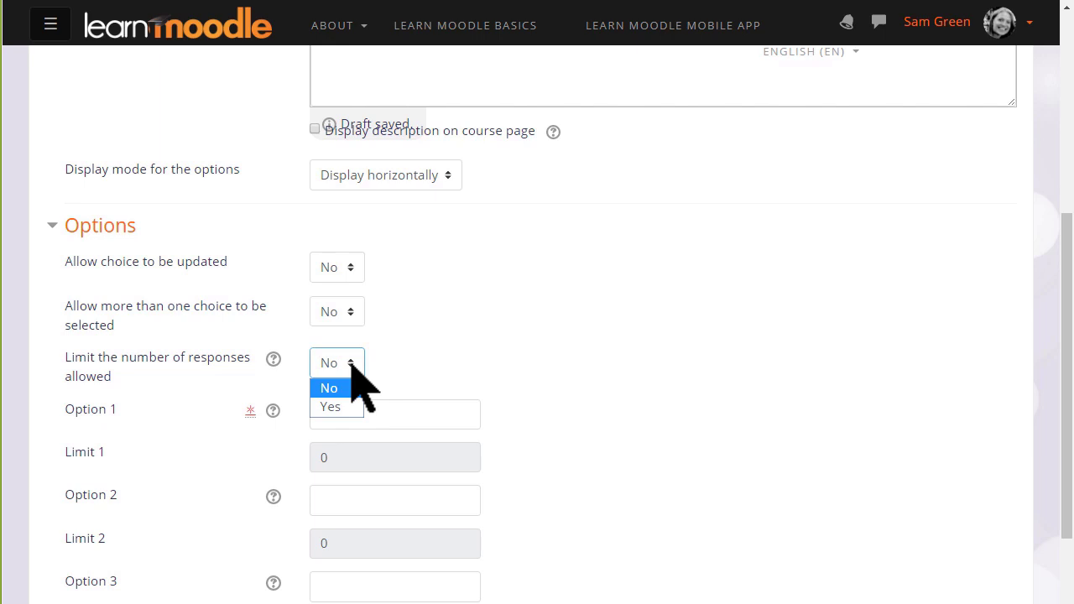
left_click(350, 363)
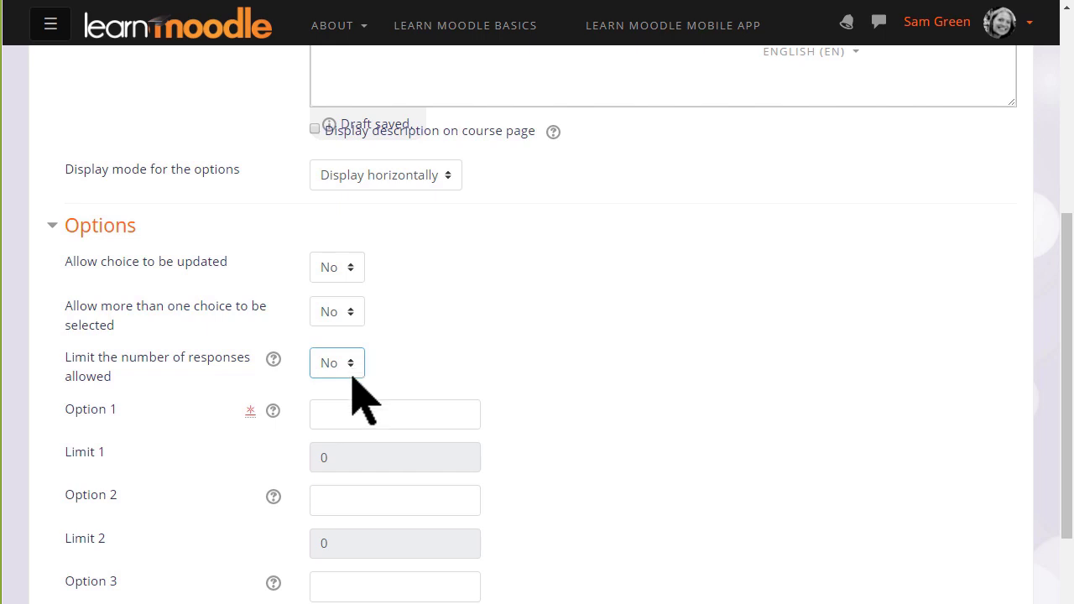
- Enter the first three answer options: "I feel very confident", "I feel fairly confident" and "I am not confident. Please help"
left_click(352, 413)
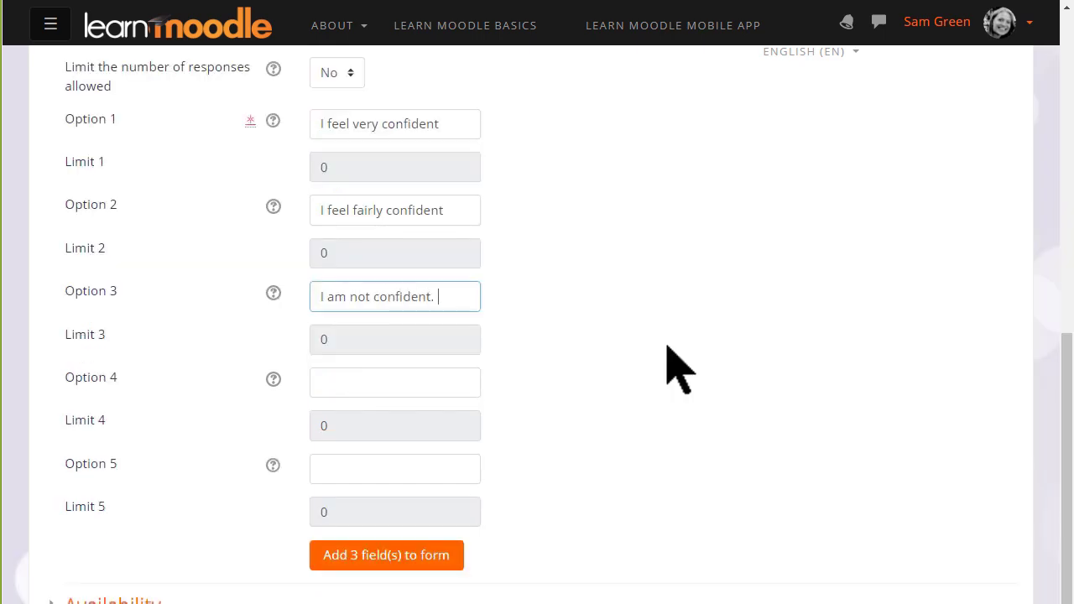
type("Please help")
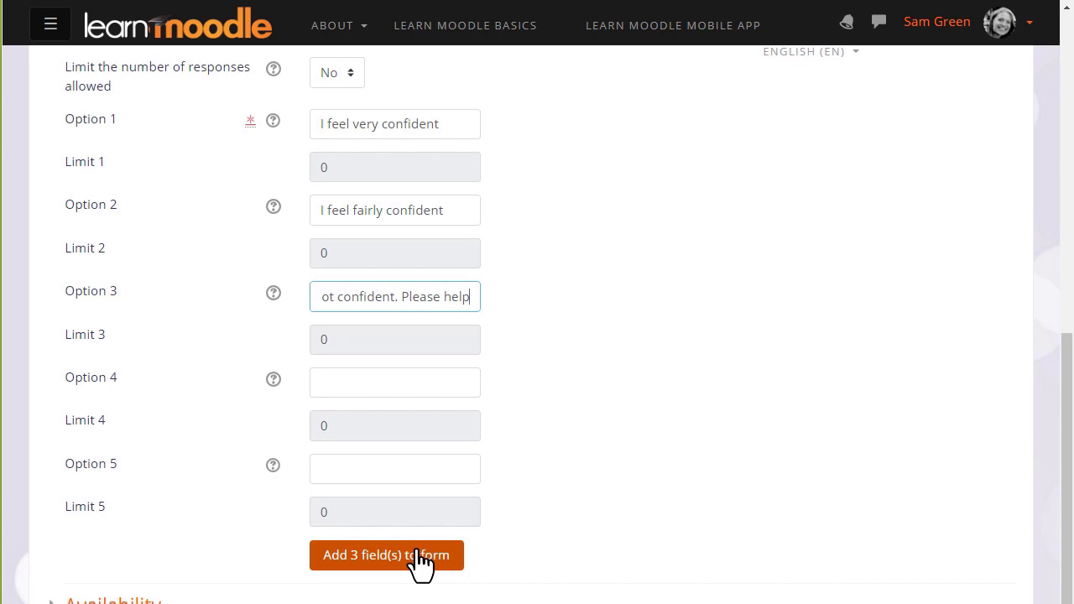
- Set the choice's results publishing to "Always show results to students"
scroll(420, 570, "down", 5)
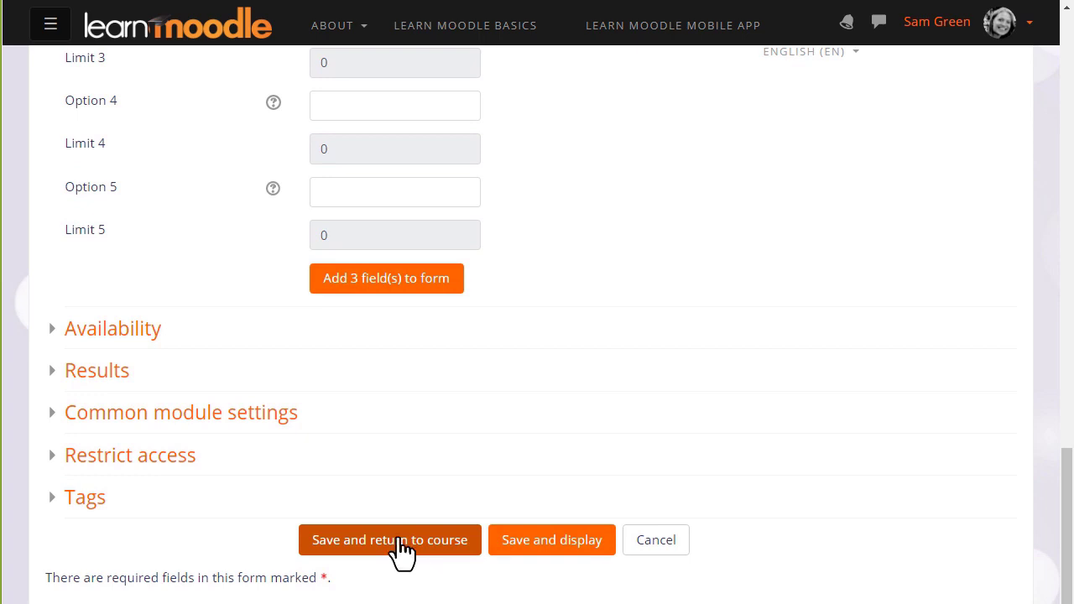
left_click(129, 340)
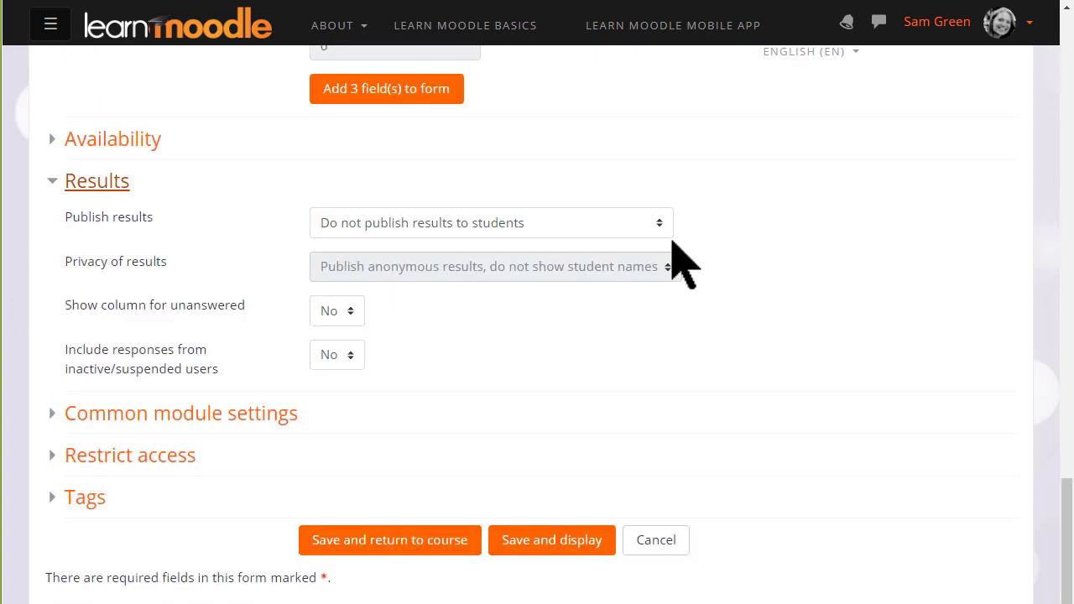
left_click(667, 227)
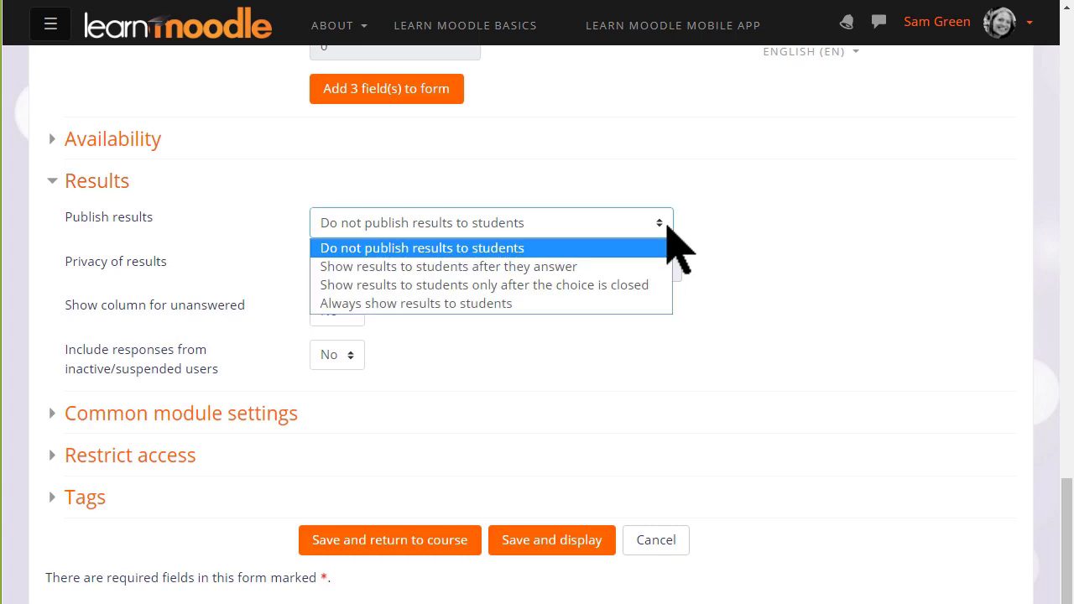
left_click(643, 303)
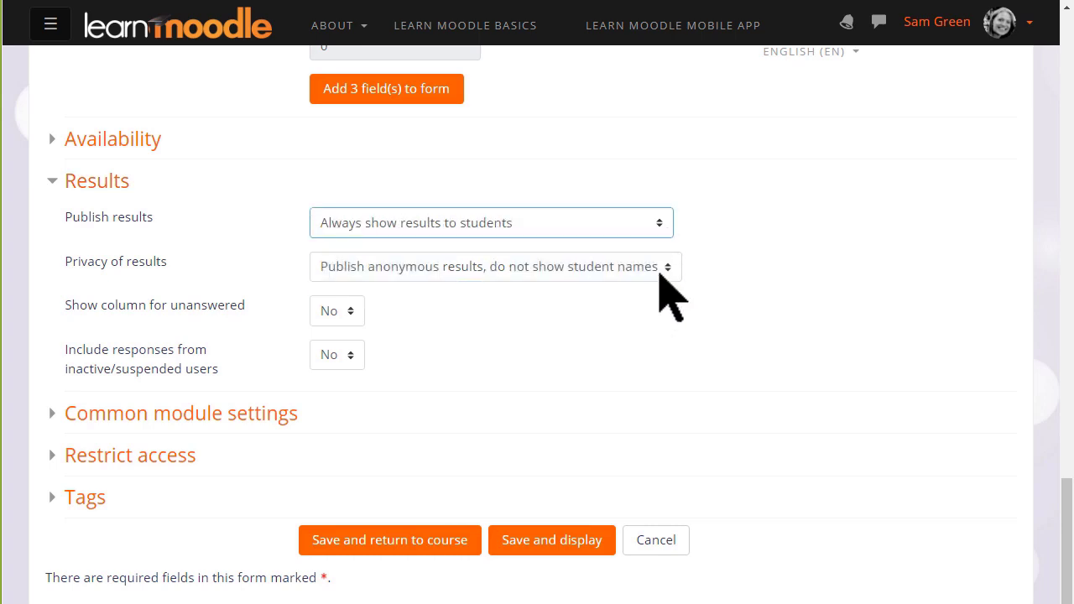
- Check the options for results privacy and the unanswered column, and save the choice, returning to the course
left_click(665, 270)
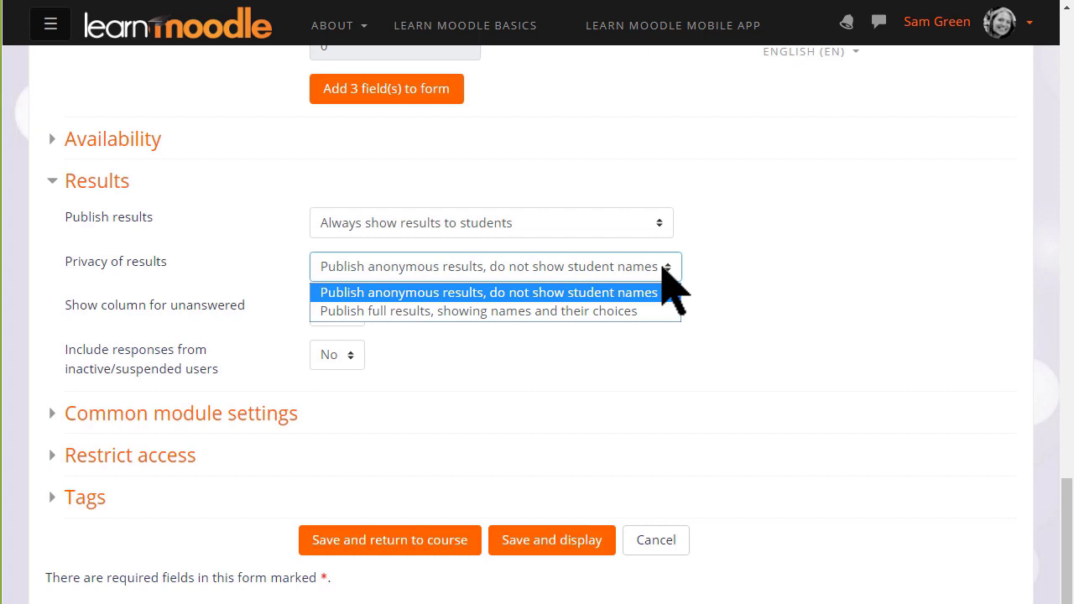
left_click(663, 268)
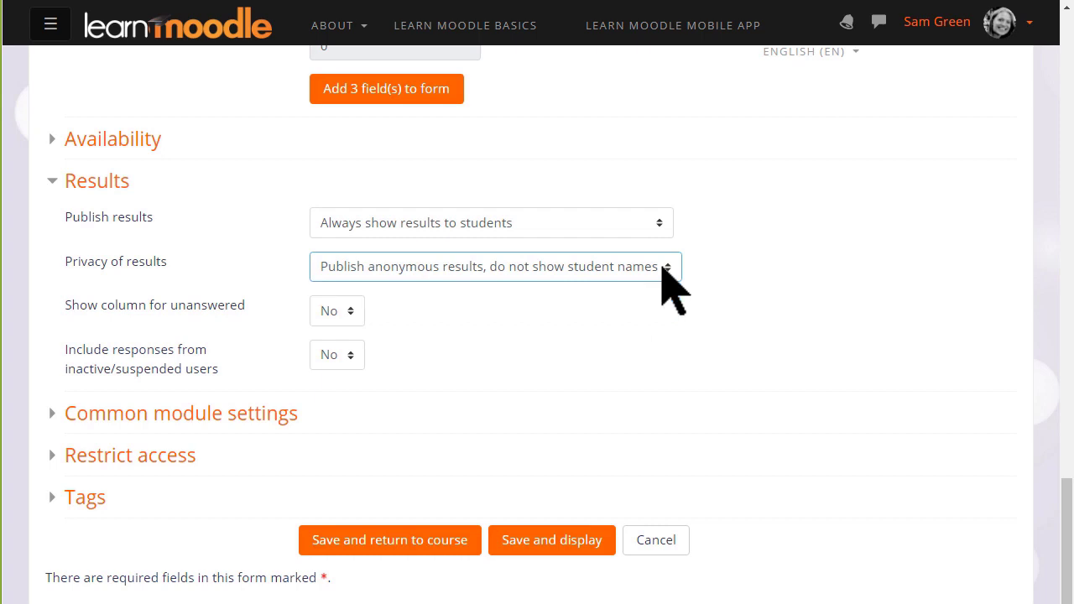
left_click(350, 312)
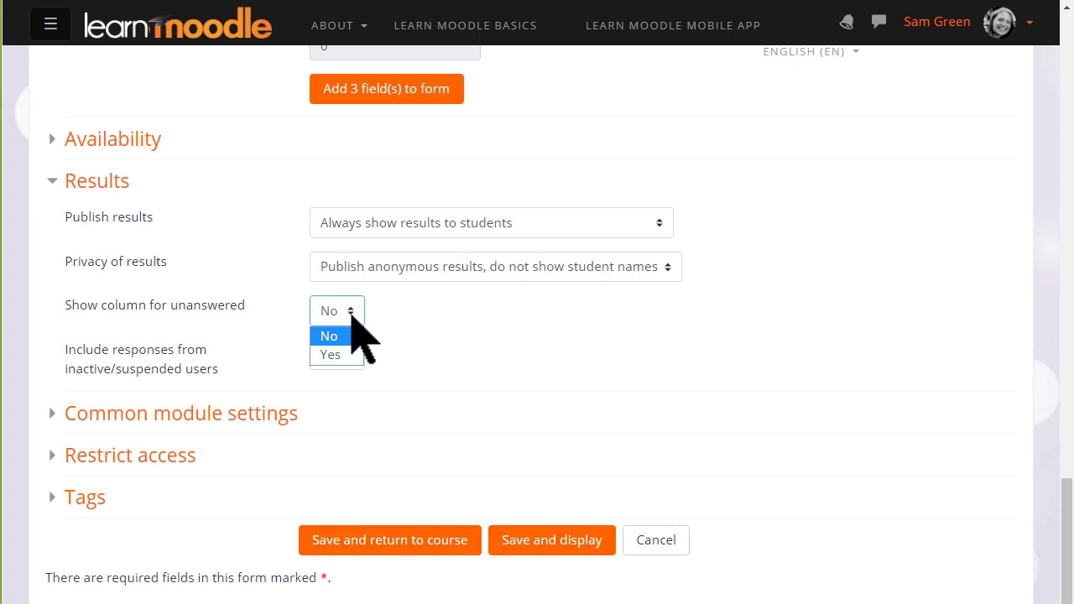
left_click(351, 317)
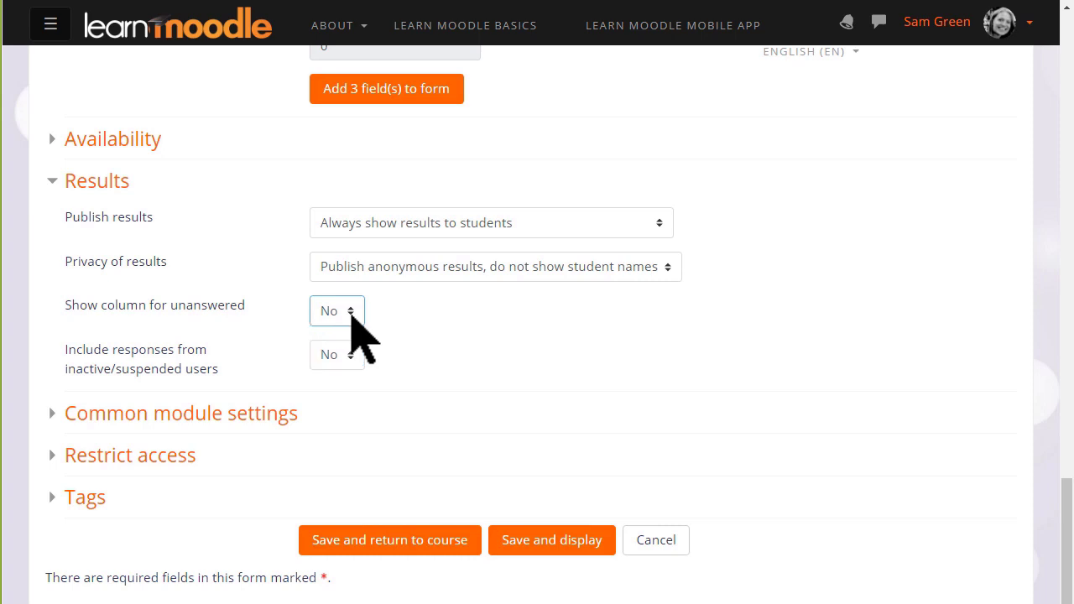
left_click(385, 546)
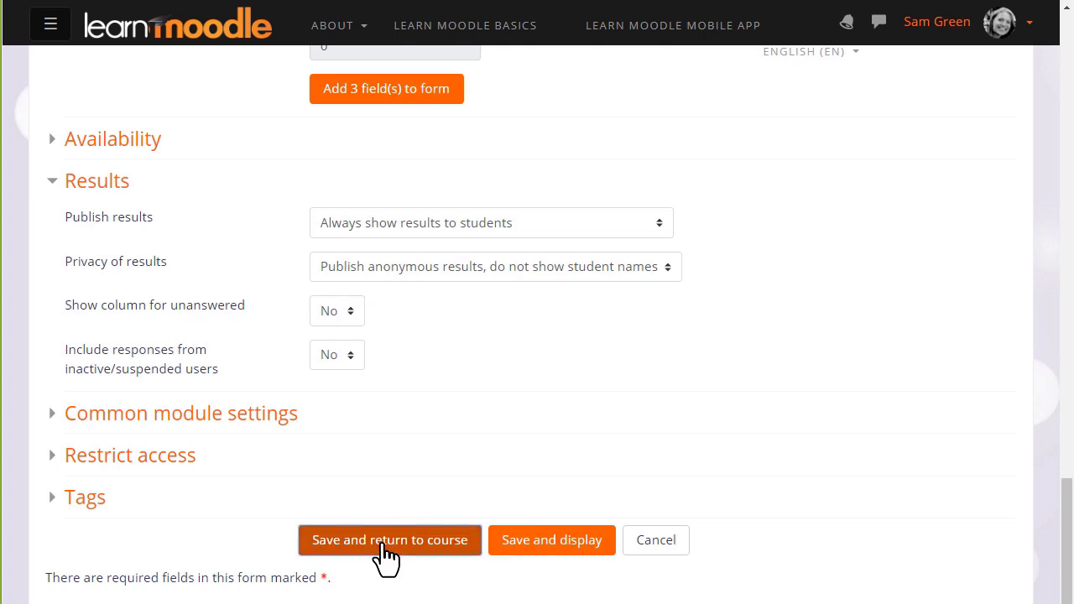